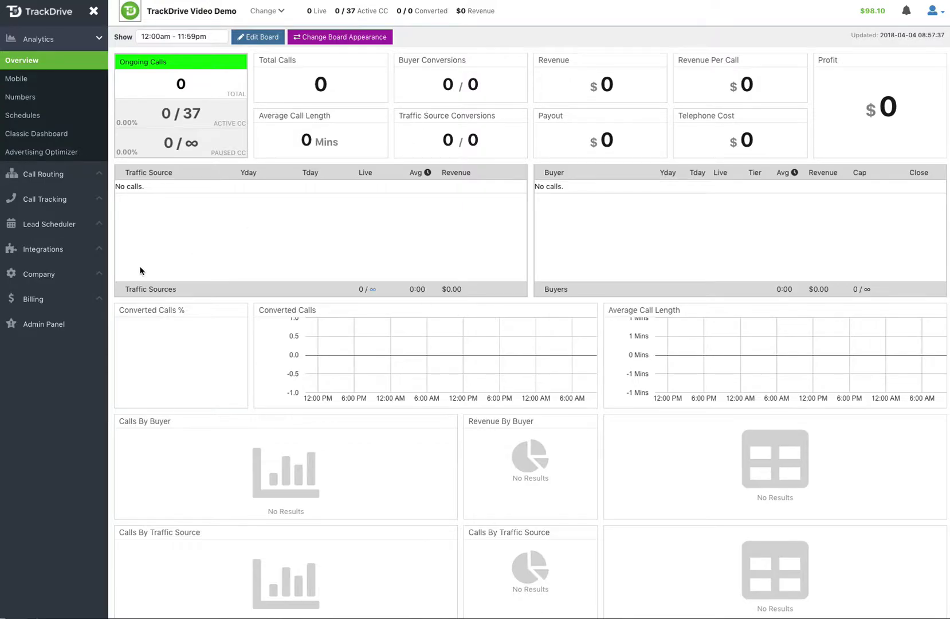
Step: Go to Billing, then Credit Cards, and start a new credit card entry
left_click(35, 301)
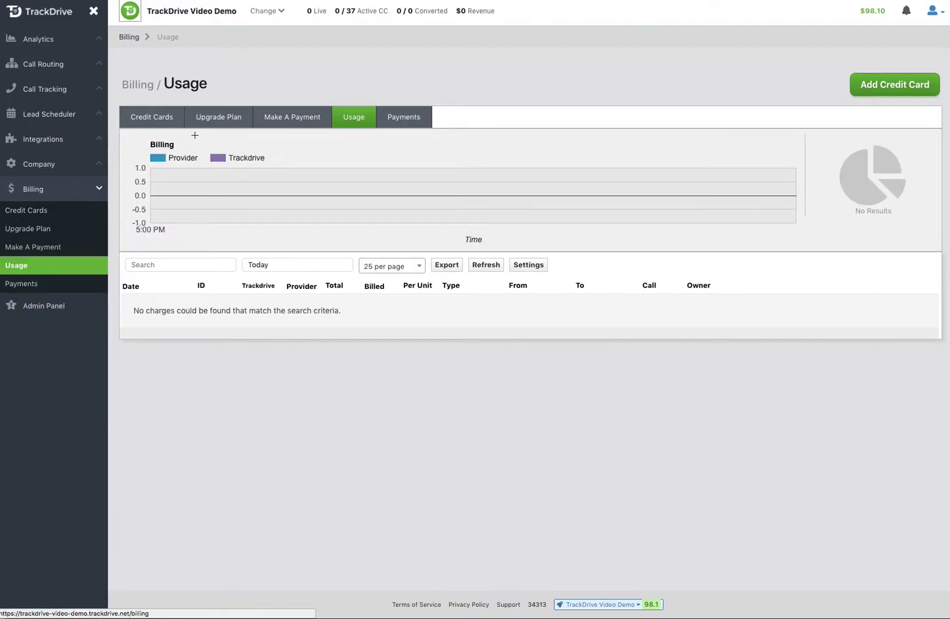
left_click(154, 121)
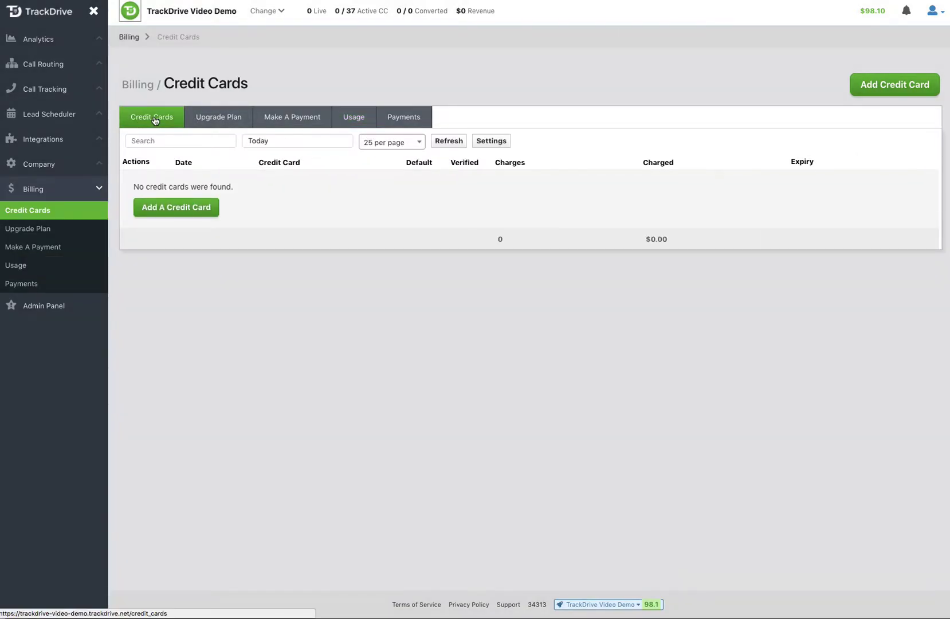
left_click(902, 88)
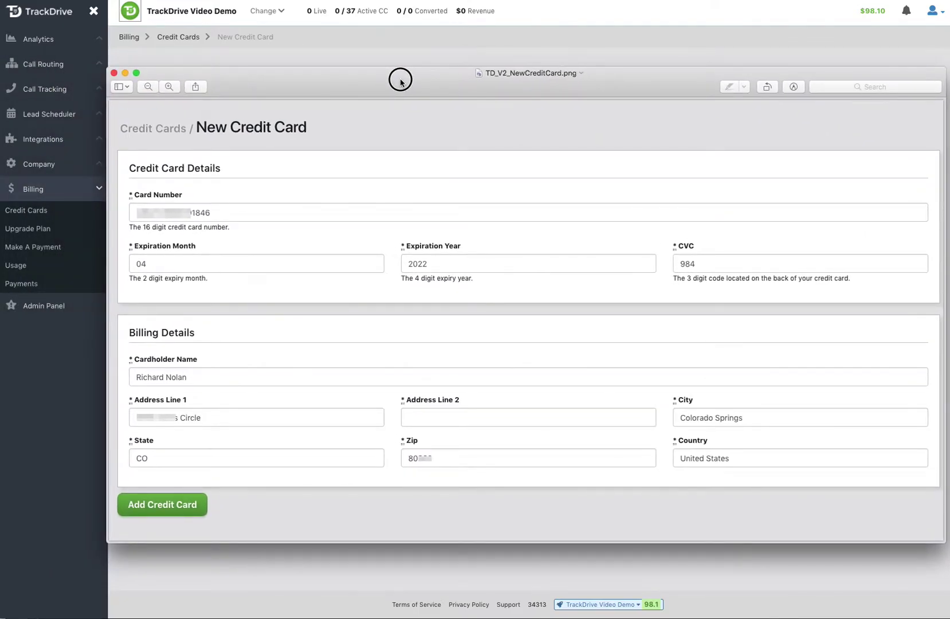
Step: Move the filled-in New Credit Card screenshot window into place over the browser
left_click_drag(400, 79, 406, 76)
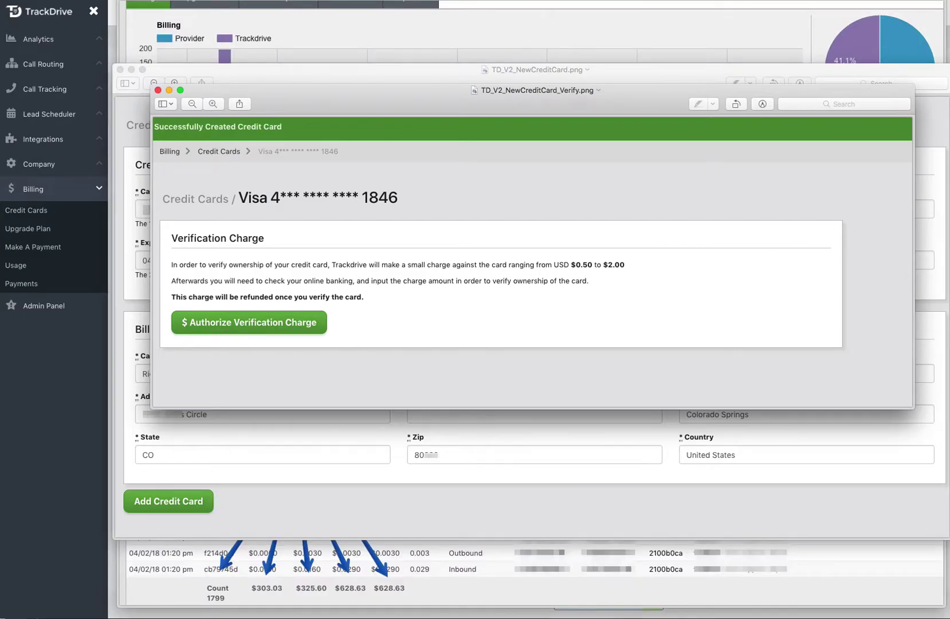
Step: Drag the TD_V2_NewCreditCard_Verify_Code.png verification screenshot over the other windows
left_click_drag(949, 111, 393, 109)
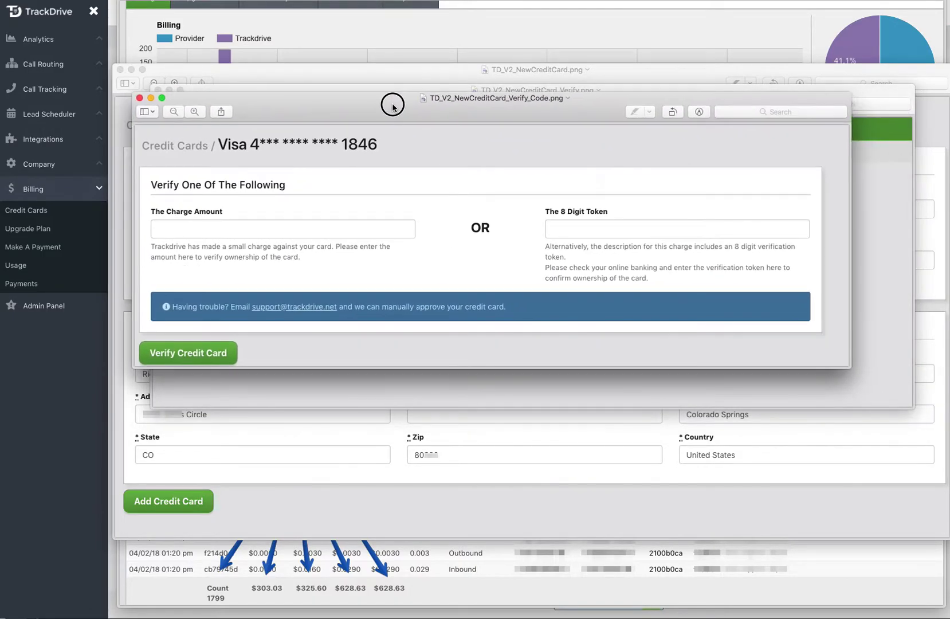